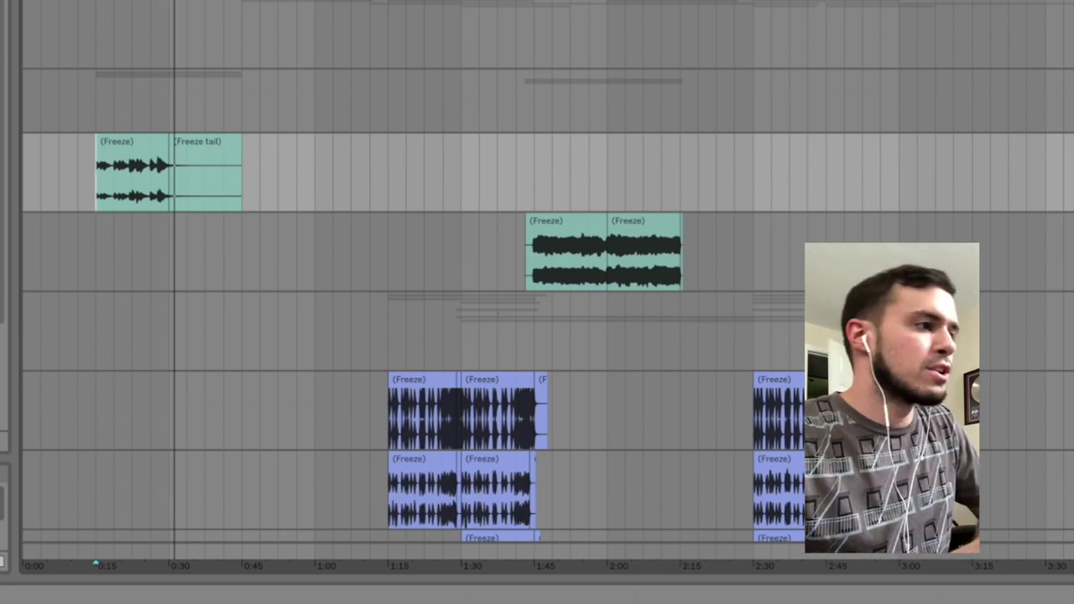
Show the Drop Plucks group's device chain, then select the Drop Pluck 2 track.
scroll(312, 290, down, 10)
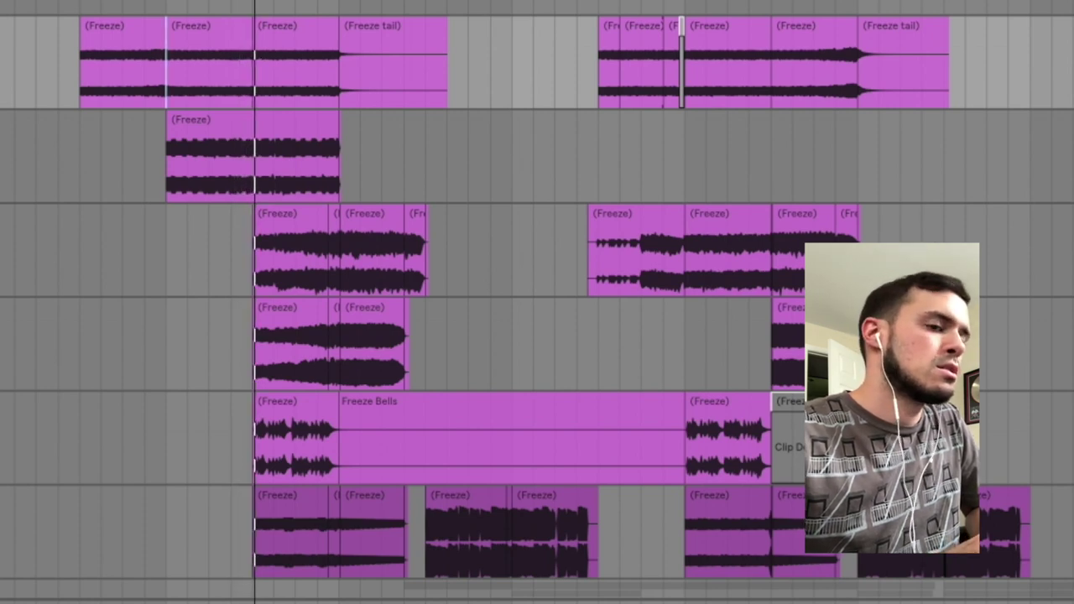
scroll(982, 252, down, 3)
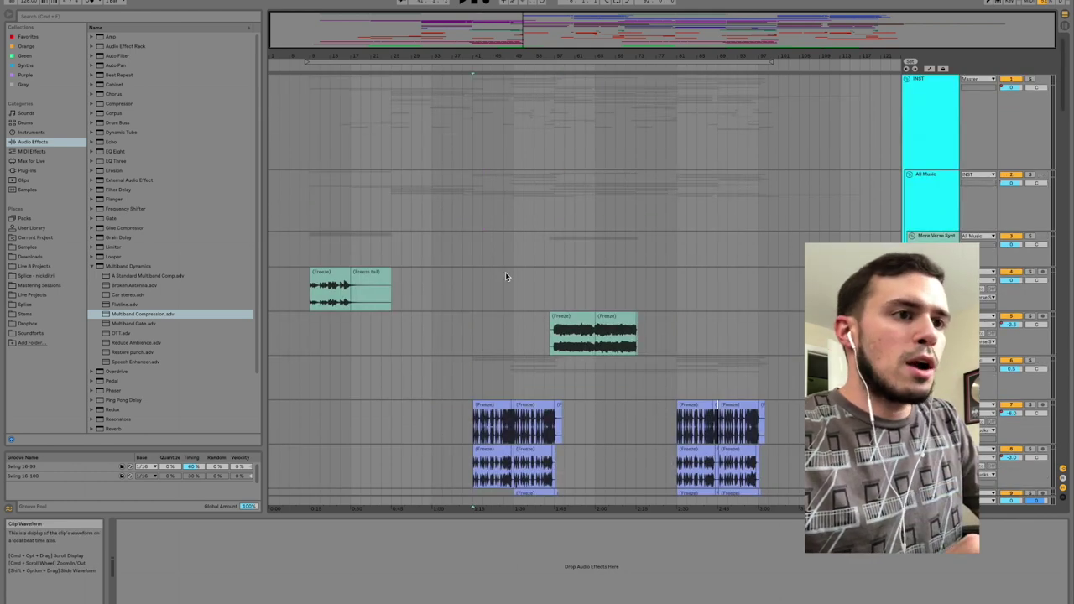
scroll(505, 275, down, 5)
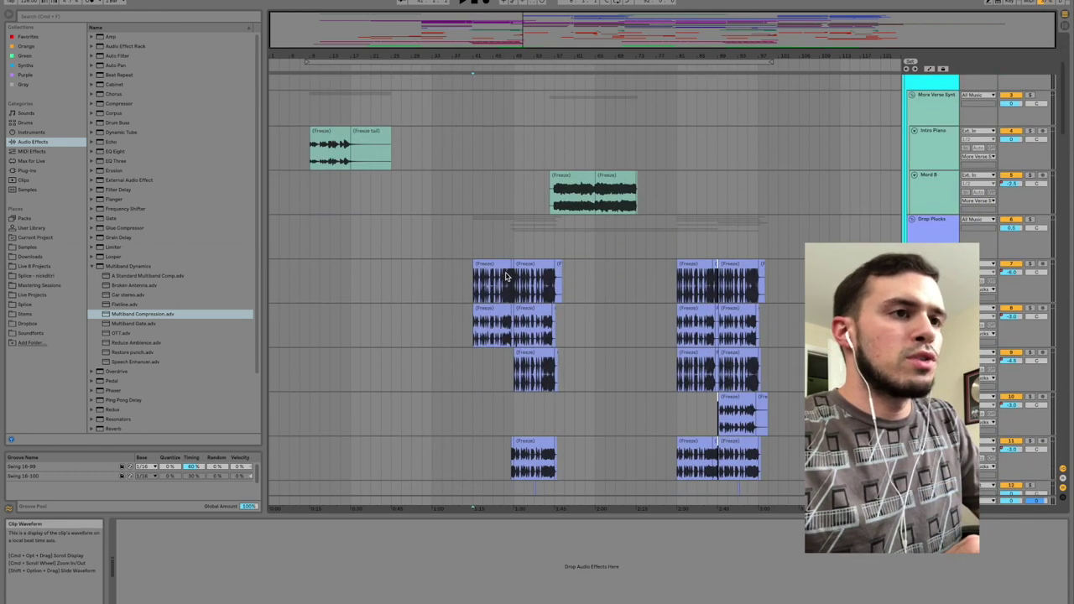
scroll(506, 276, down, 3)
scroll(477, 222, down, 1)
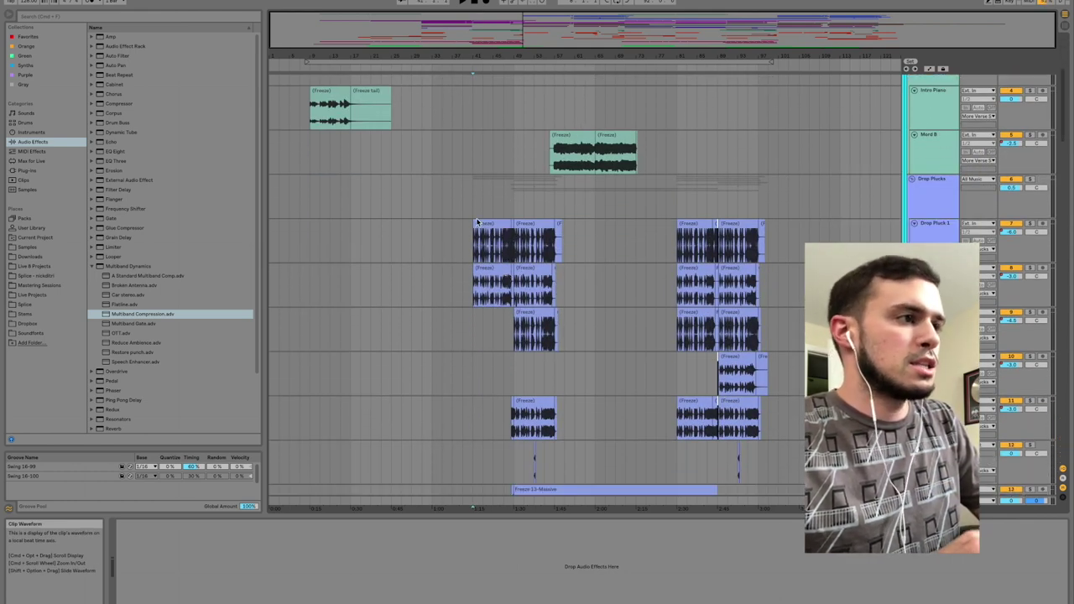
click(474, 212)
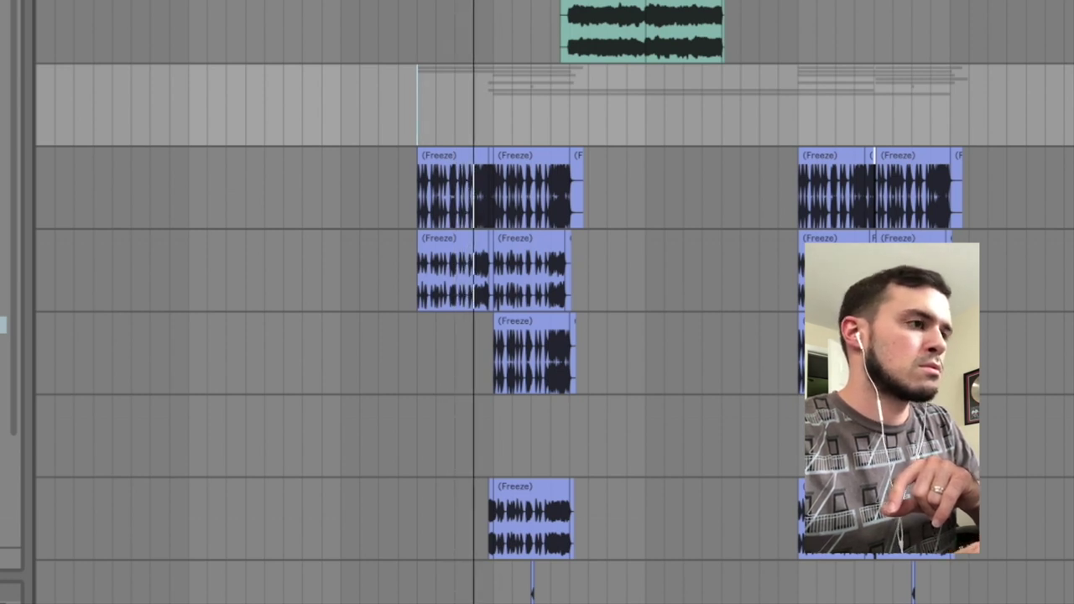
scroll(721, 357, down, 3)
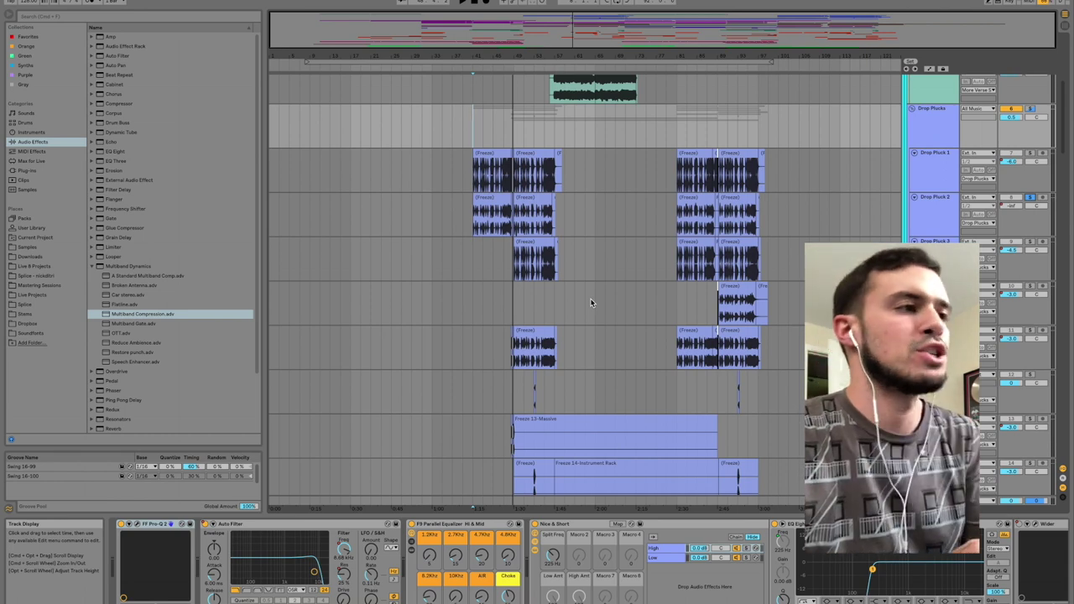
click(515, 225)
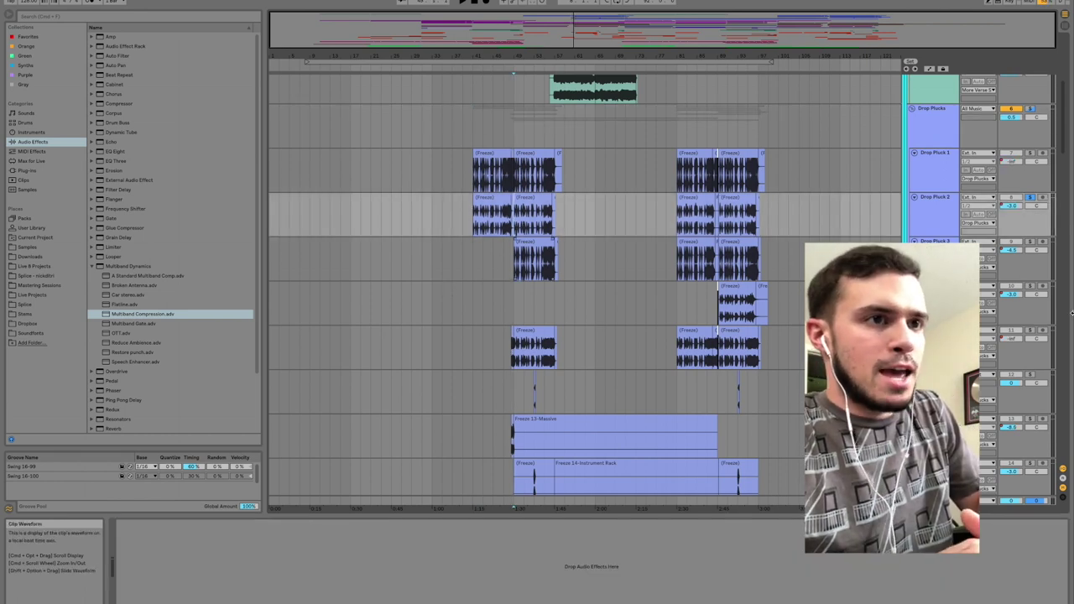
Solo Drop Pluck 3, then a different pluck layer, playing each from the drop.
click(1031, 241)
key(space)
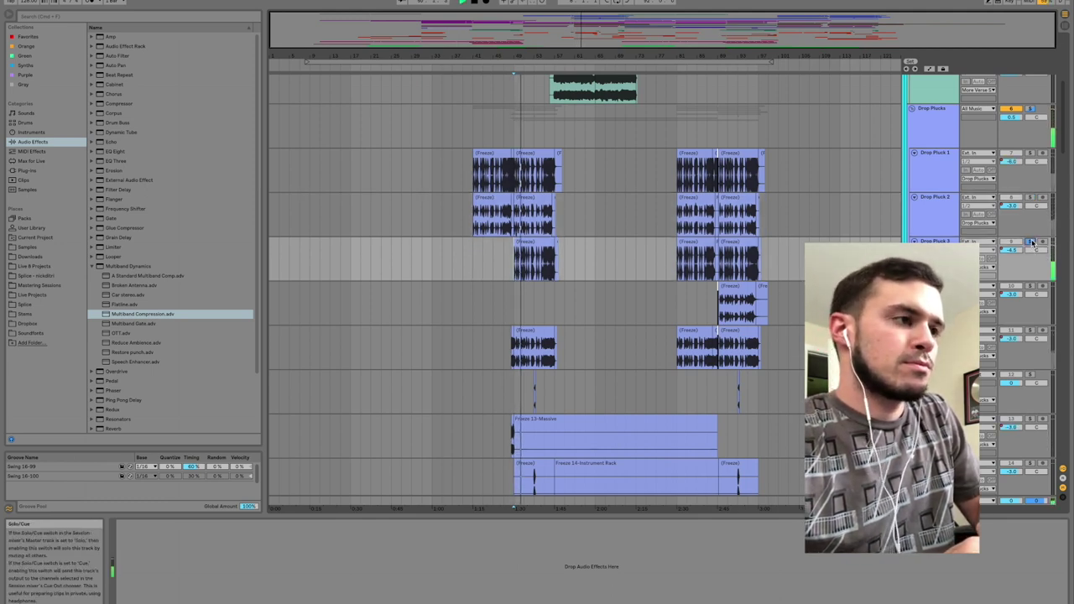
click(1032, 331)
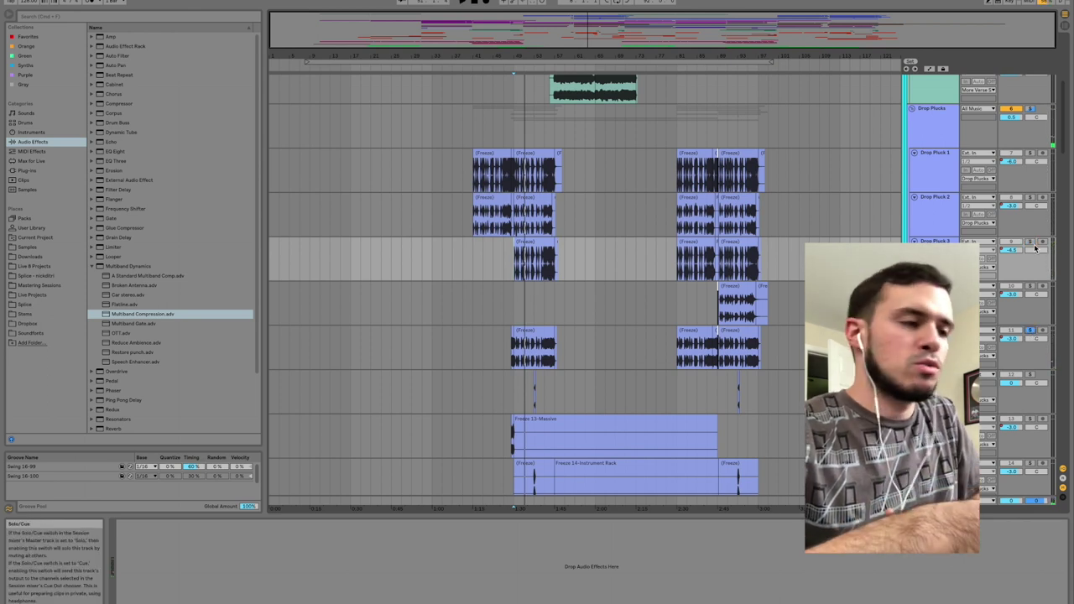
key(space)
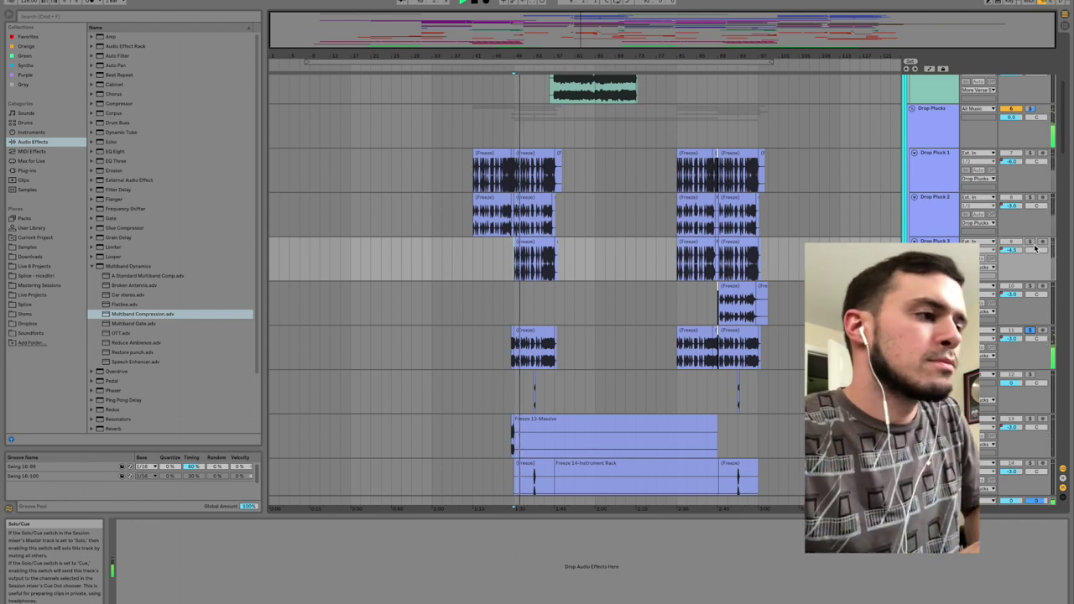
Scroll further down the arrangement and play the soloed pluck part again.
scroll(799, 310, down, 1)
scroll(799, 310, down, 10)
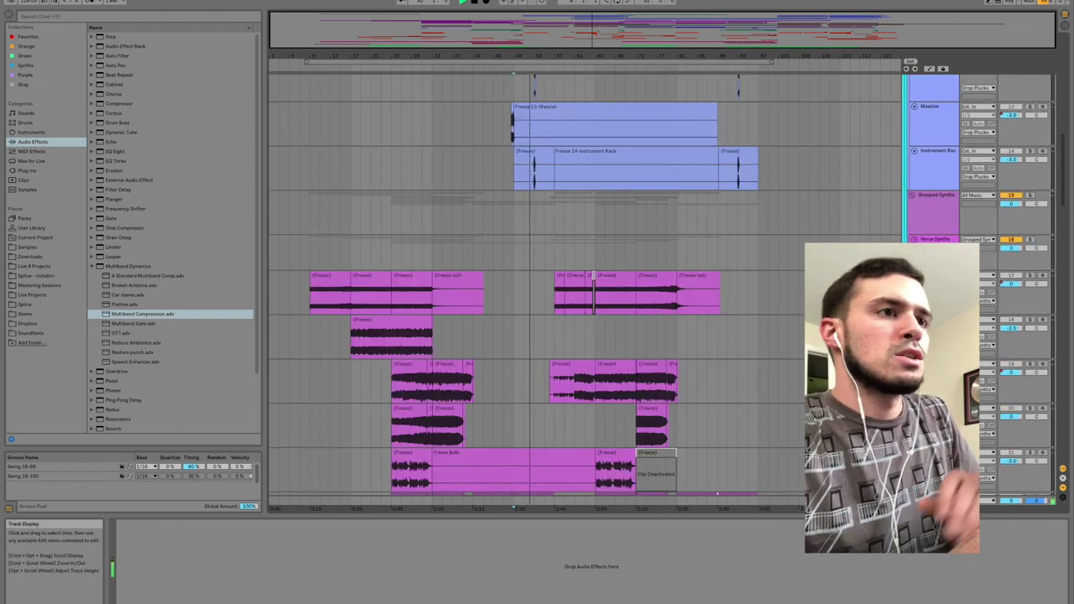
scroll(800, 293, down, 10)
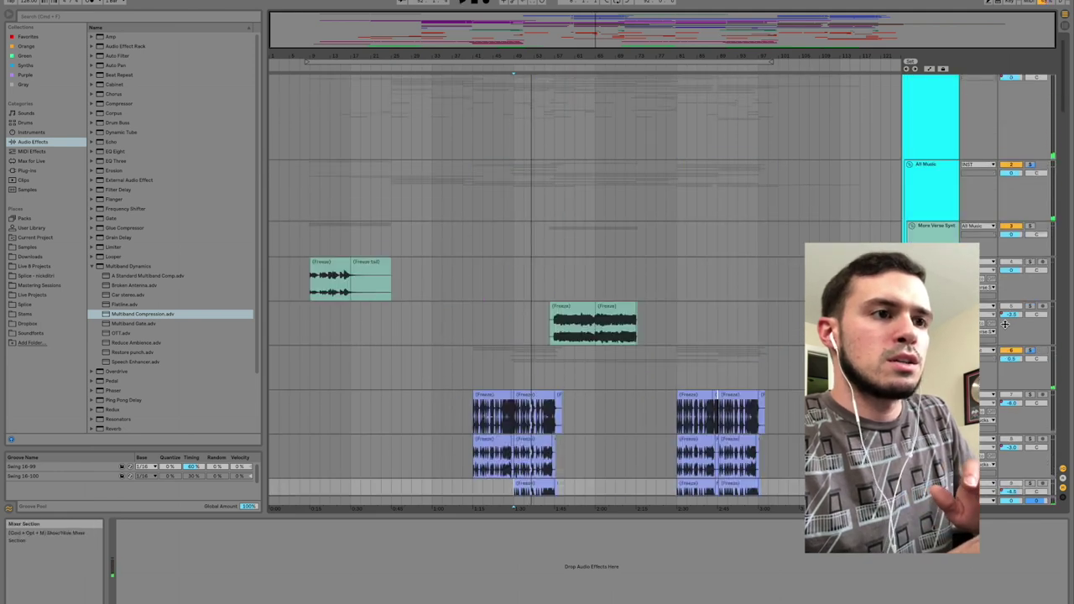
scroll(1006, 321, down, 1)
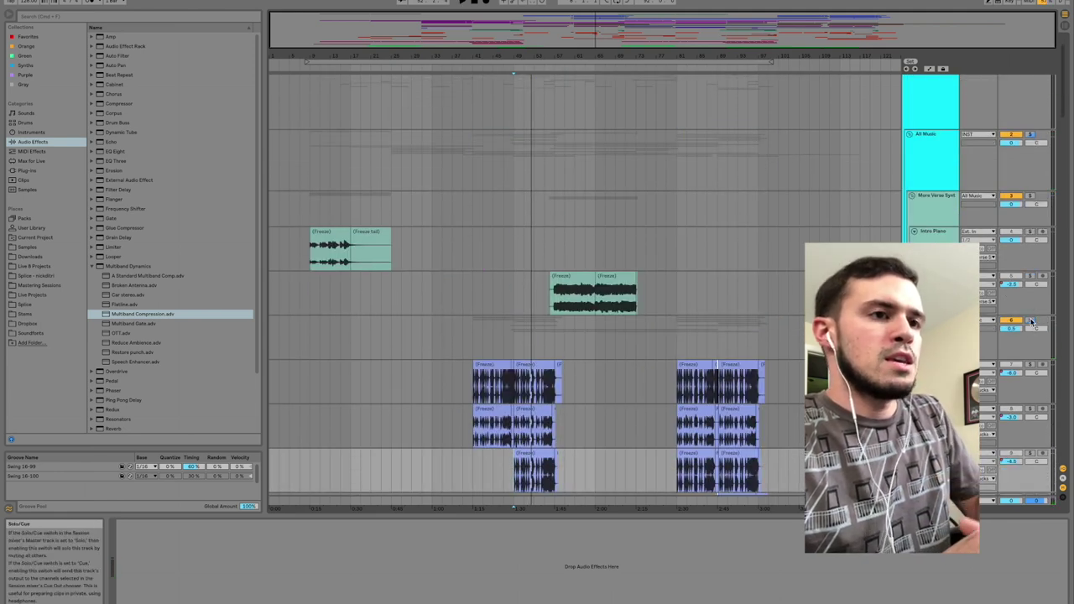
scroll(1031, 321, down, 5)
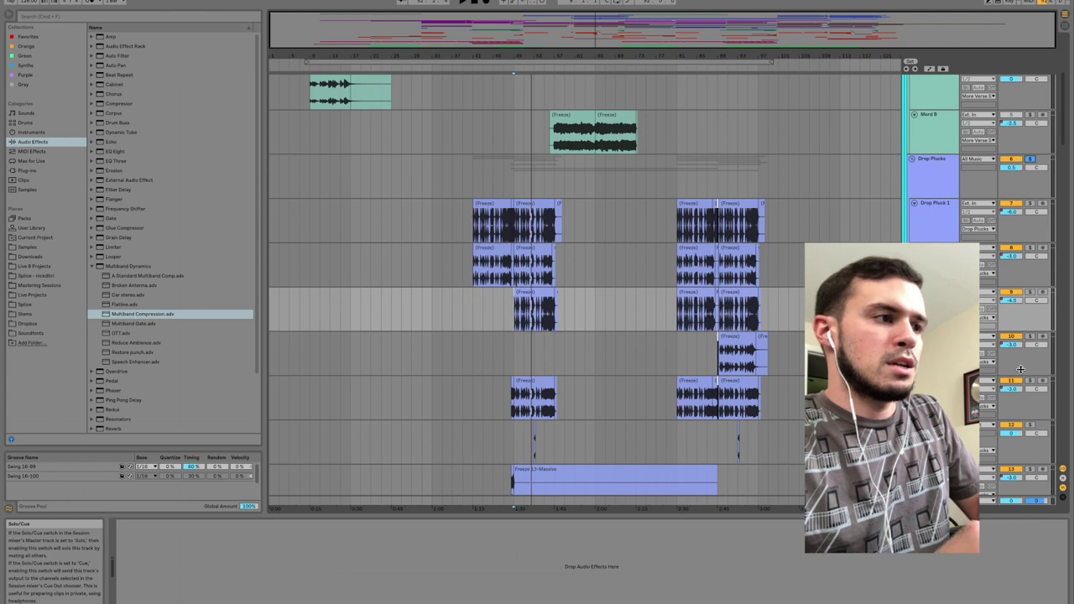
scroll(1020, 369, down, 1)
scroll(1020, 369, up, 3)
key(space)
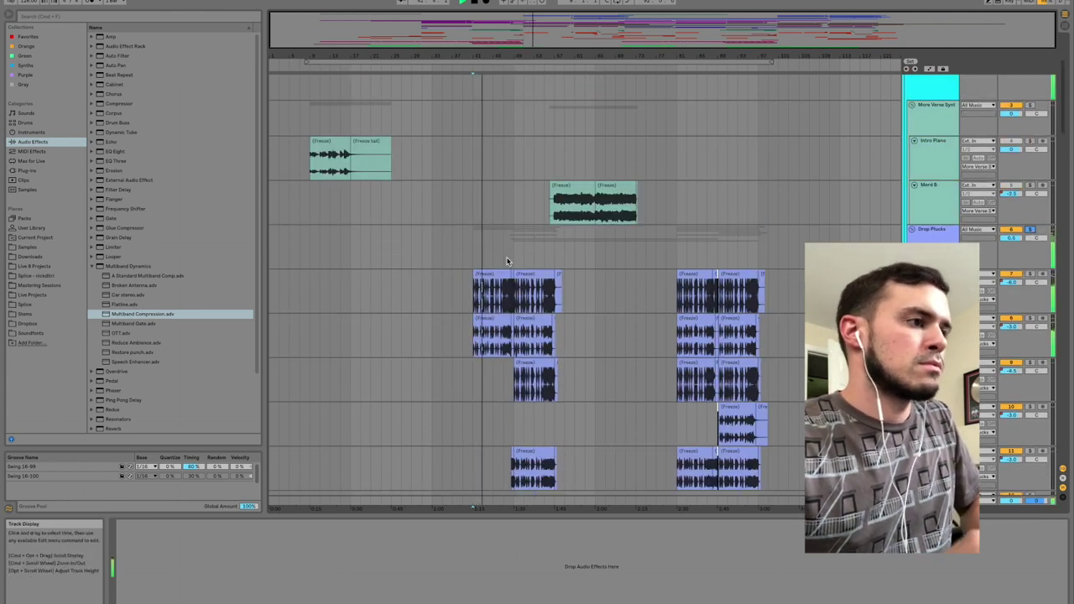
Bring the DRUMS group into view, set the start point at the drop, and play.
scroll(507, 261, down, 1)
scroll(507, 261, down, 10)
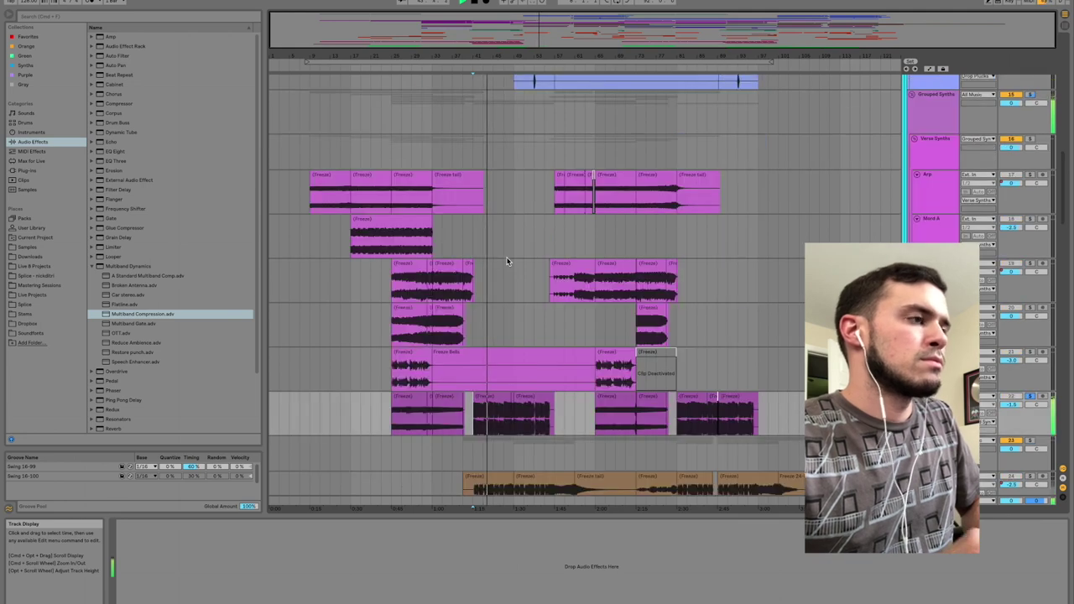
scroll(507, 261, up, 15)
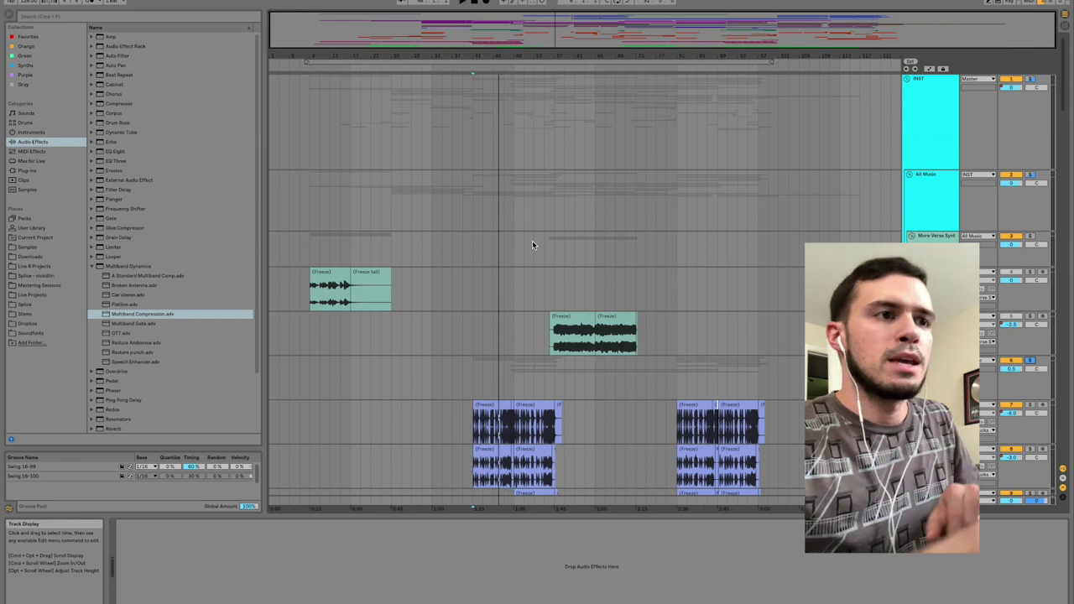
scroll(532, 242, down, 5)
scroll(533, 244, up, 5)
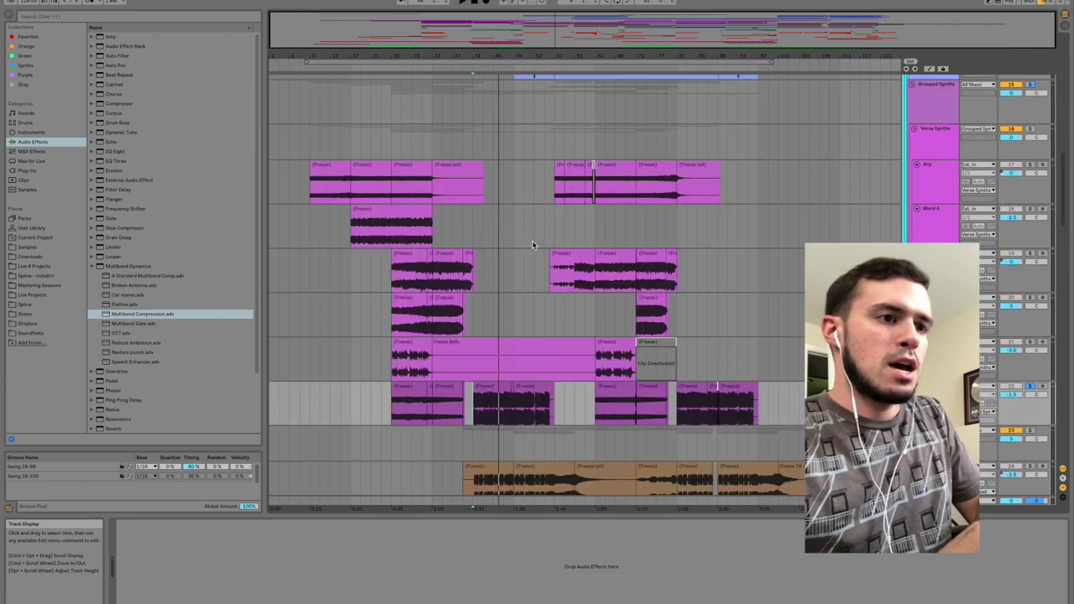
scroll(532, 243, down, 15)
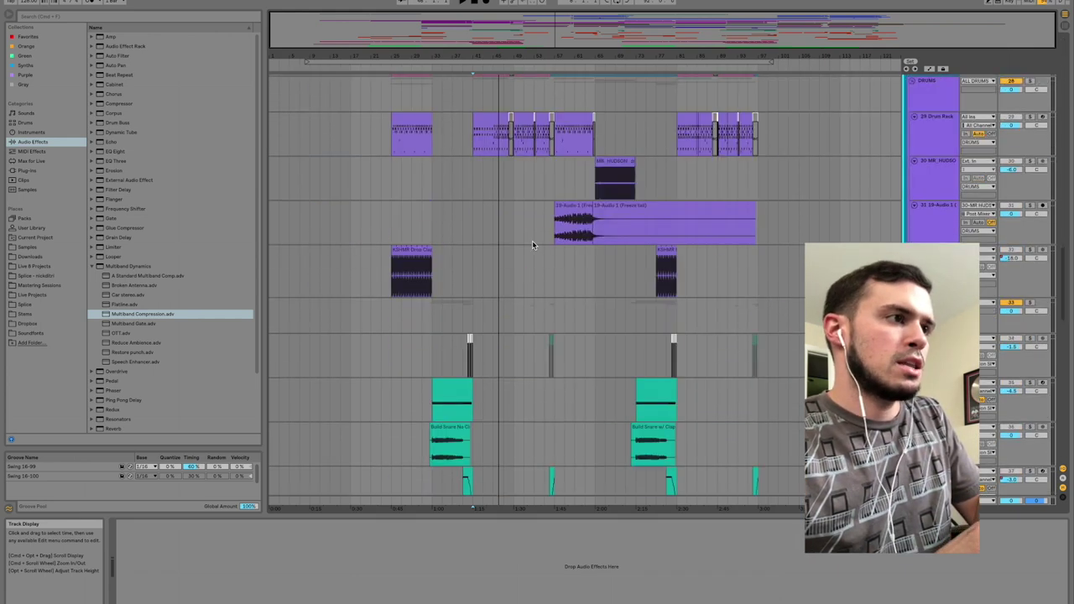
scroll(532, 244, up, 15)
click(473, 136)
key(space)
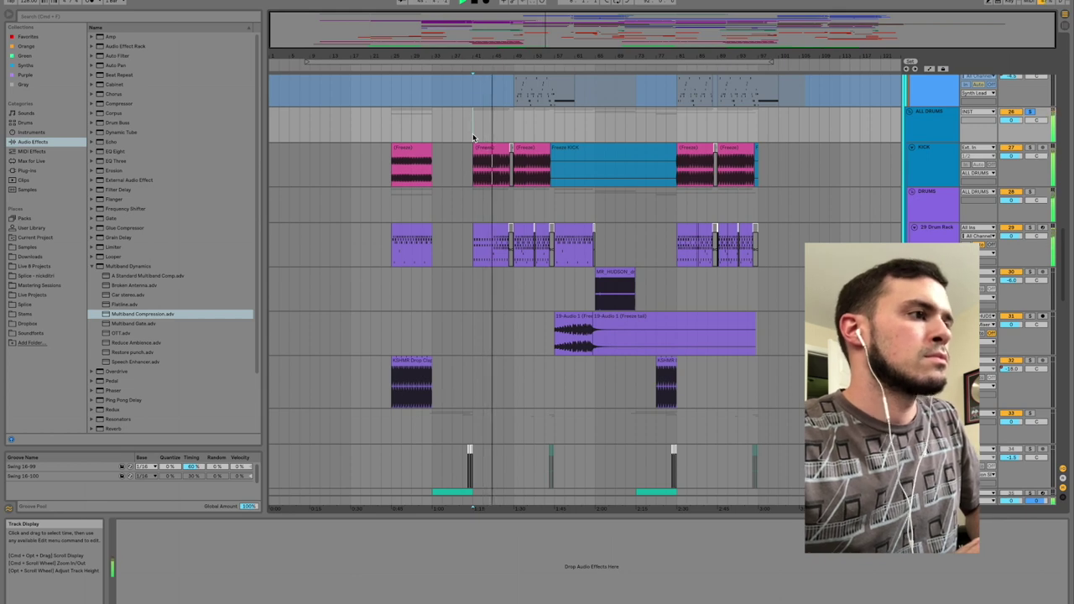
Open the Drum Rack clip in the MIDI Note Editor and zoom out over the pattern.
click(490, 227)
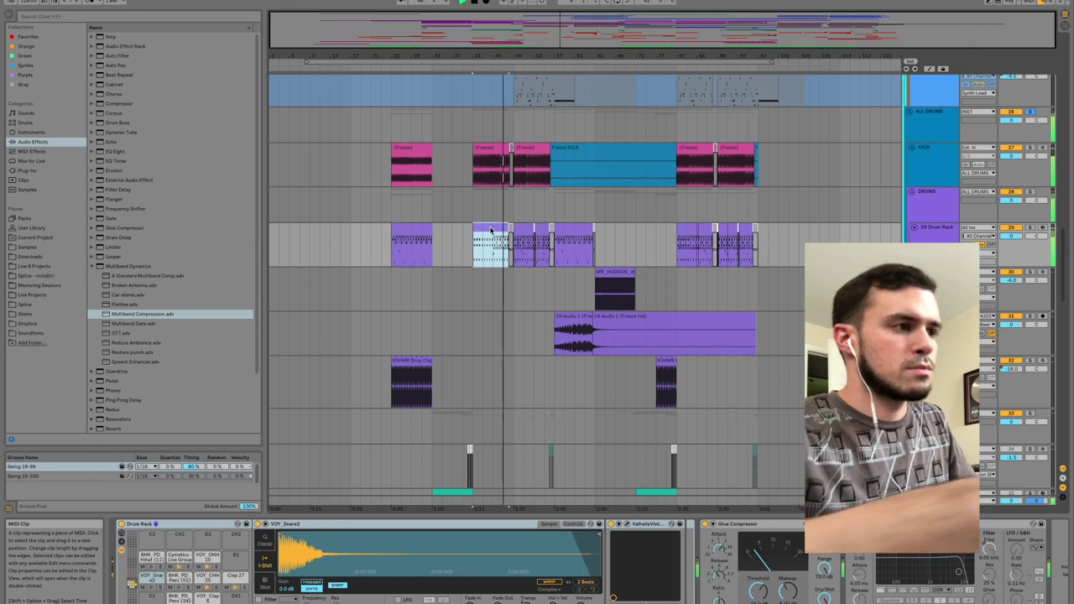
double_click(490, 228)
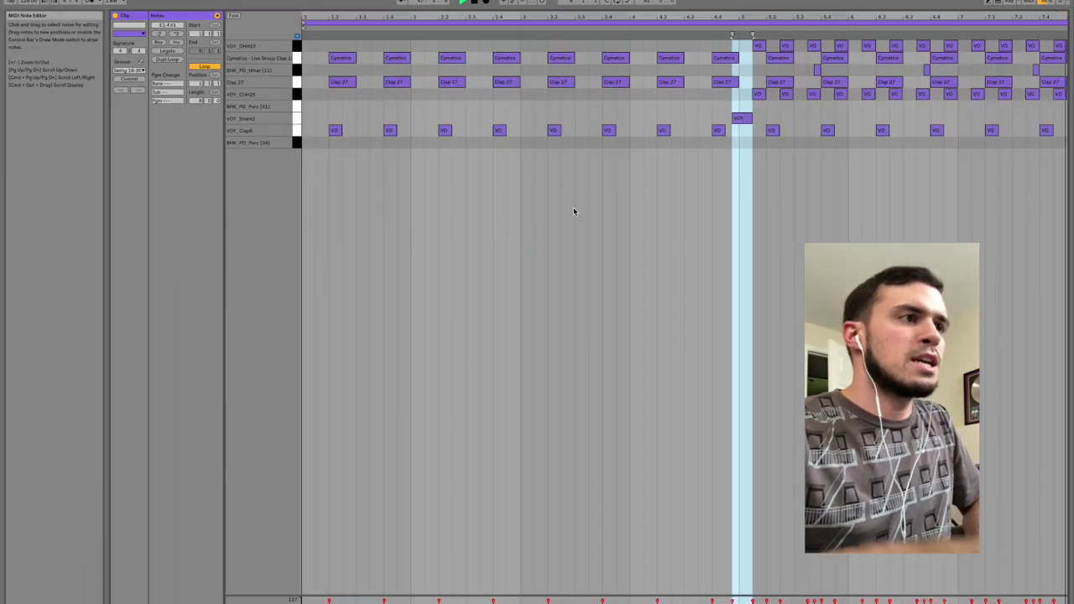
key(minus)
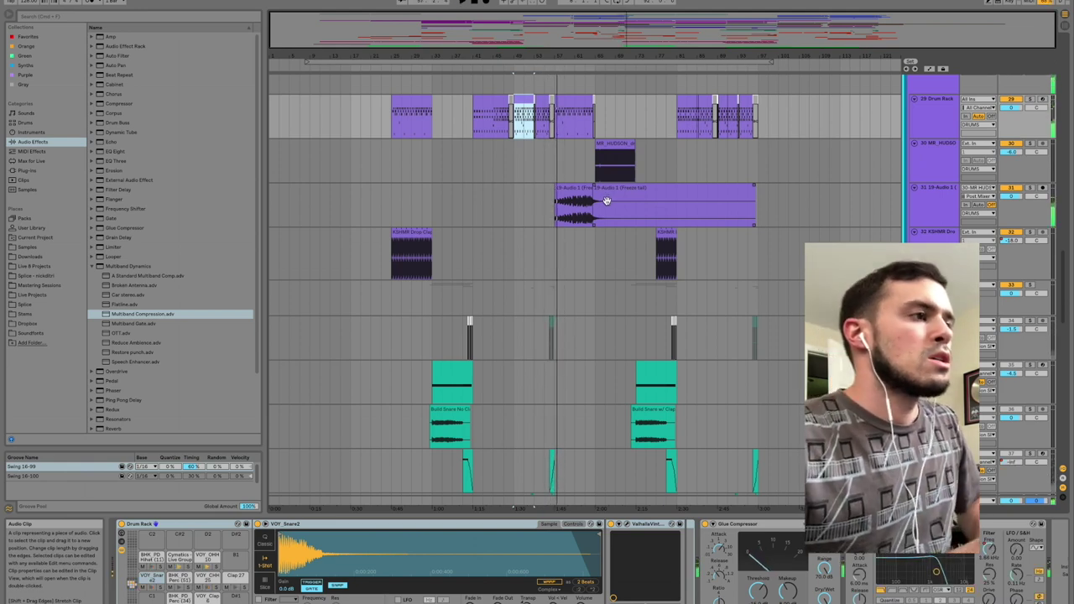
Select the frozen track among the orange FX tracks and stop playback.
scroll(493, 336, down, 5)
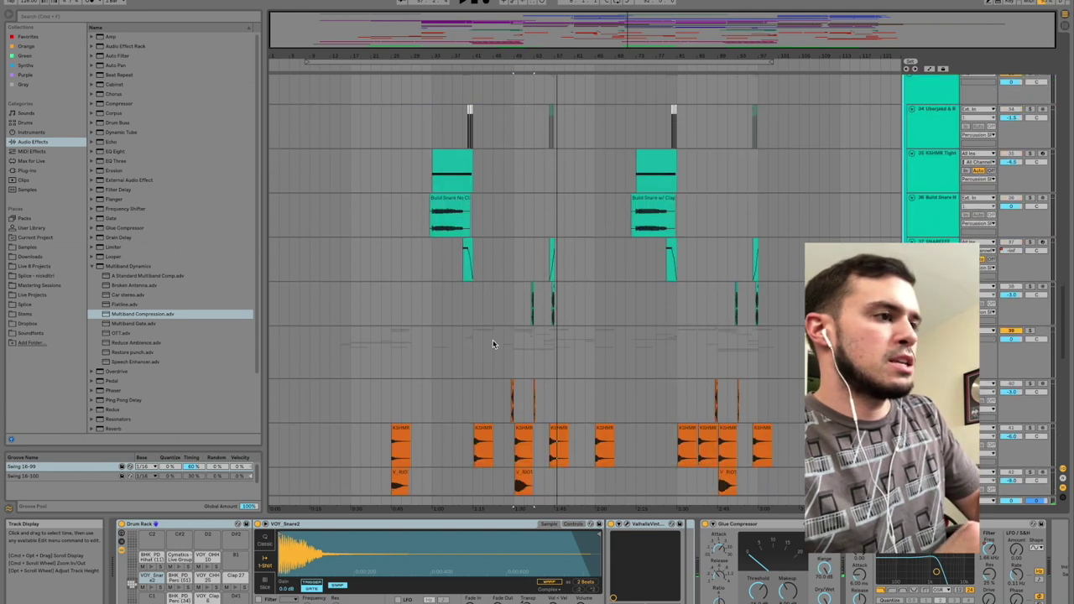
scroll(487, 353, down, 10)
click(487, 352)
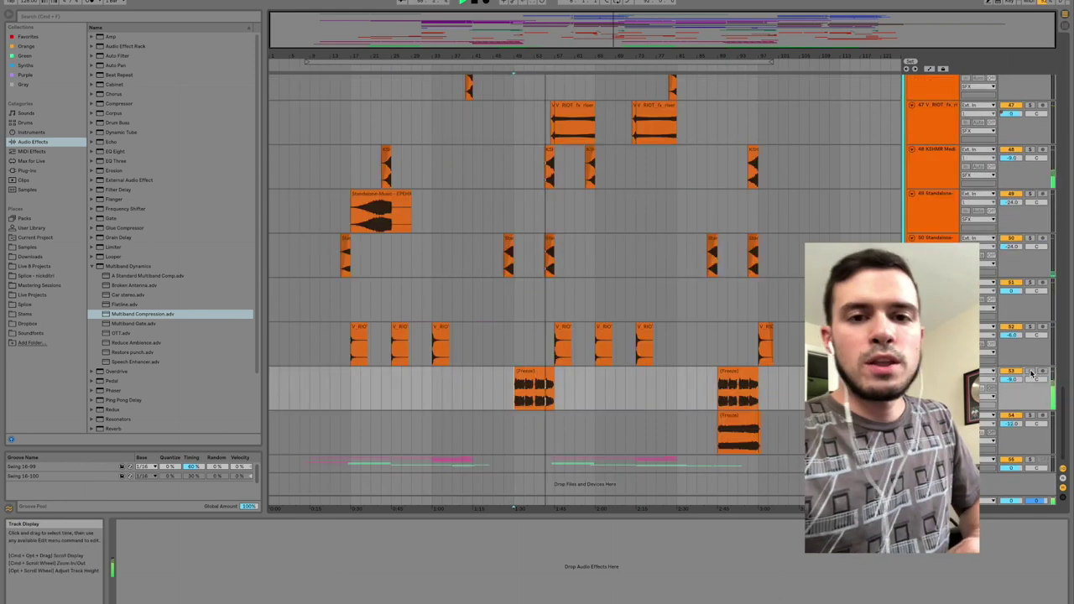
key(space)
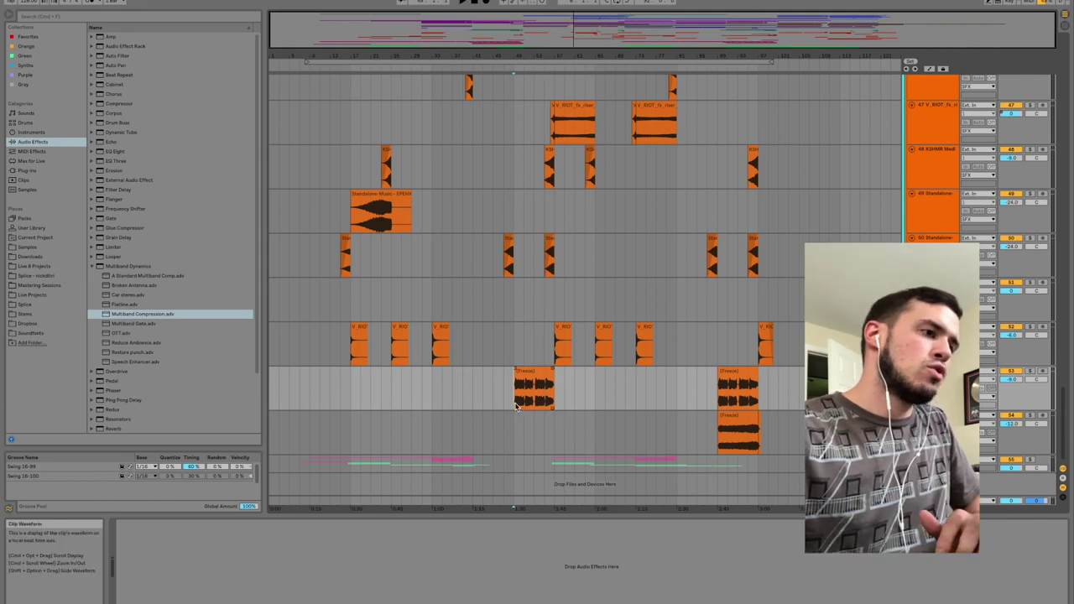
Play the FX layer around the drop and show the V_RIOT impact track's Auto Filter.
scroll(517, 407, up, 10)
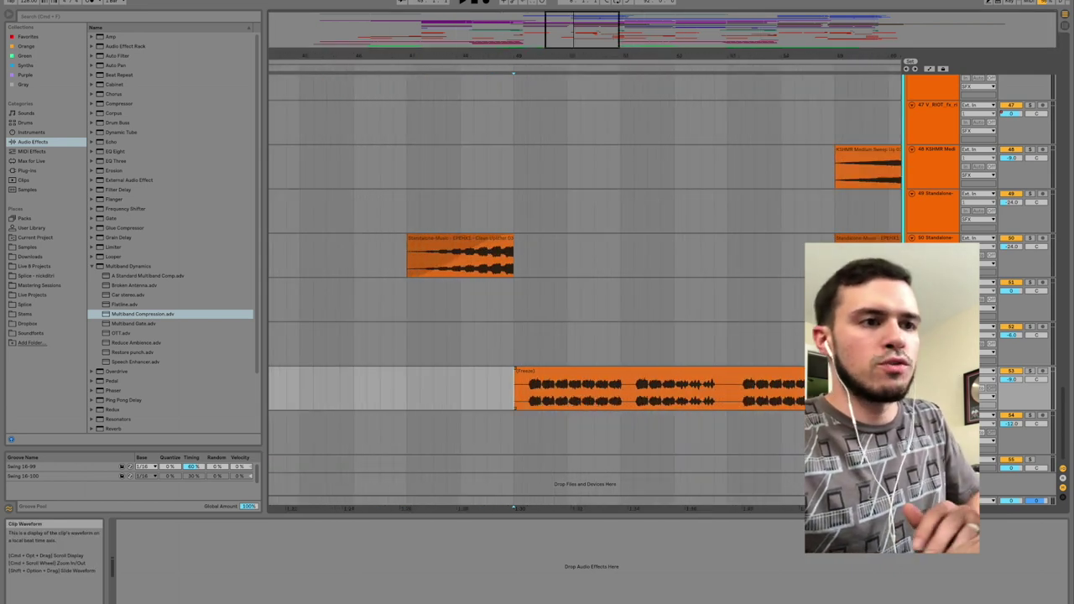
scroll(537, 386, right, 3)
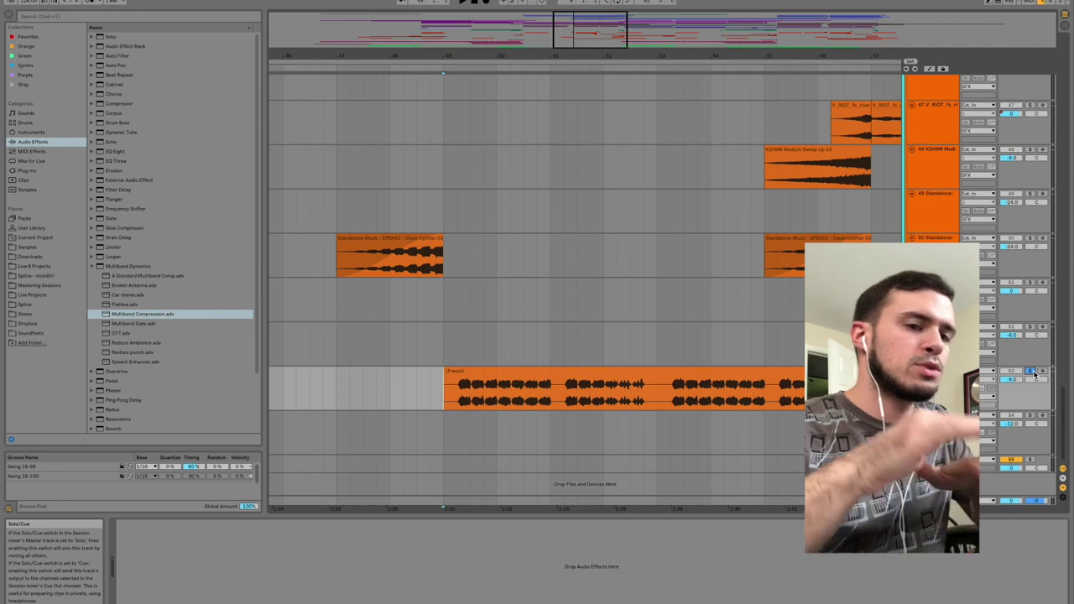
key(space)
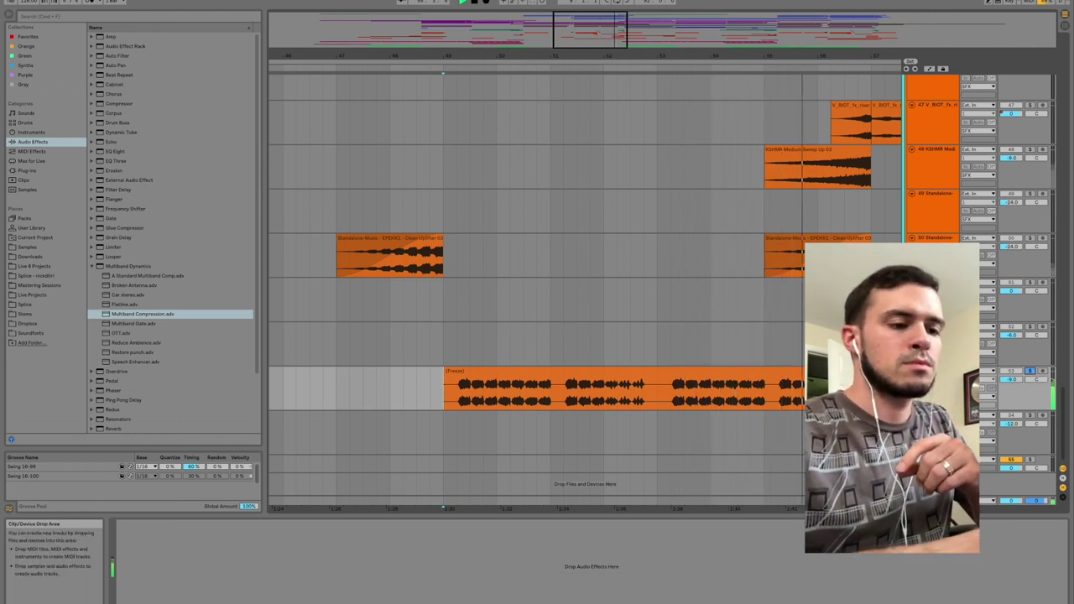
click(821, 344)
scroll(822, 344, down, 5)
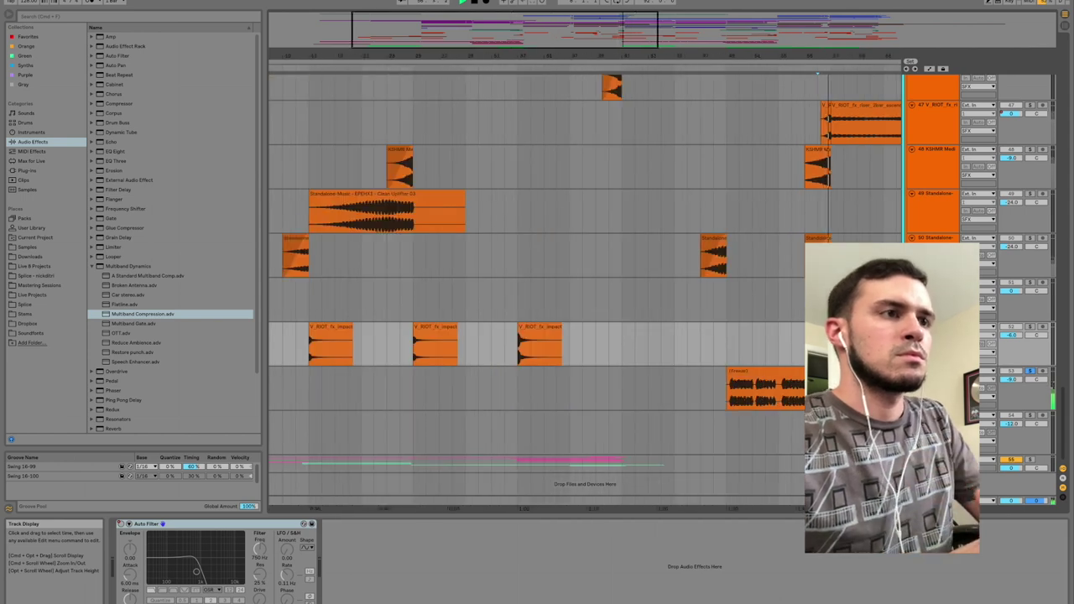
scroll(586, 285, up, 10)
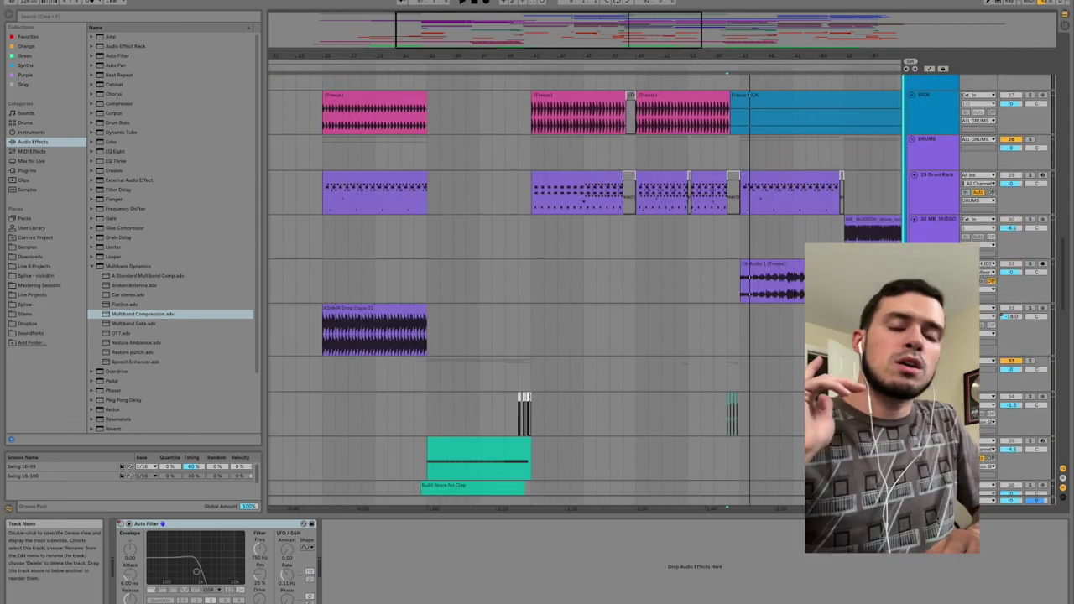